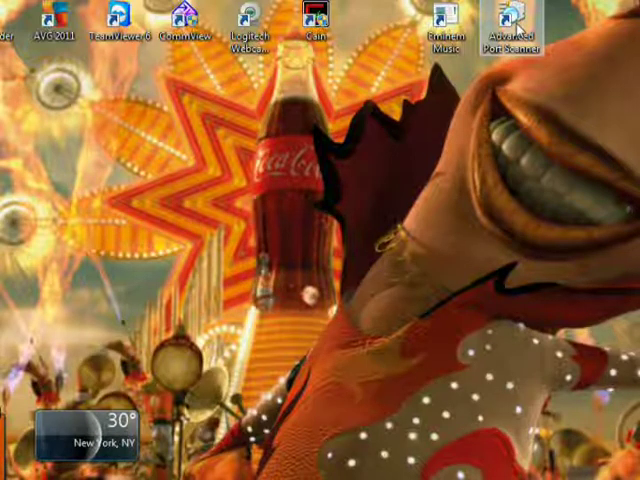
- Launch Advanced Port Scanner from its desktop icon
{"action": "double_click", "coordinate": [515, 18]}
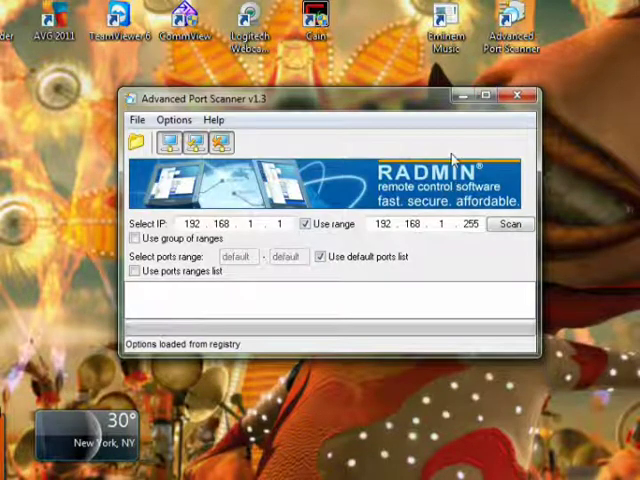
- Maximize the window, scan 192.168.1.1–255, and expand then collapse a host row
{"action": "left_click", "coordinate": [486, 97]}
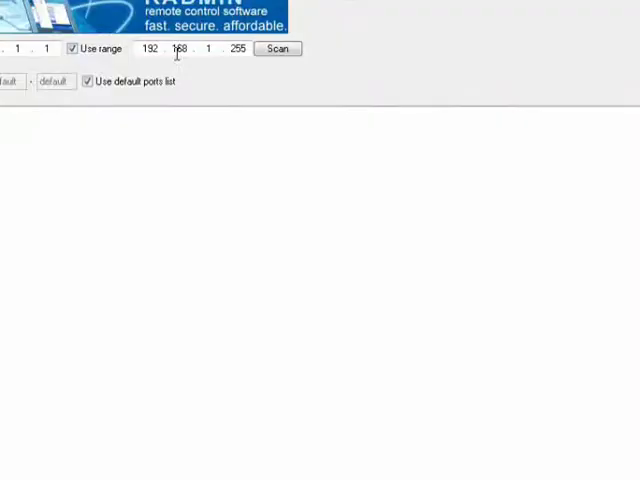
{"action": "left_click", "coordinate": [275, 50]}
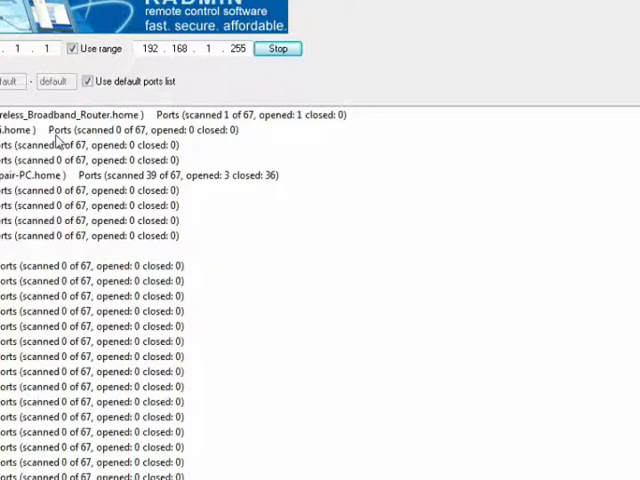
{"action": "left_click", "coordinate": [58, 133]}
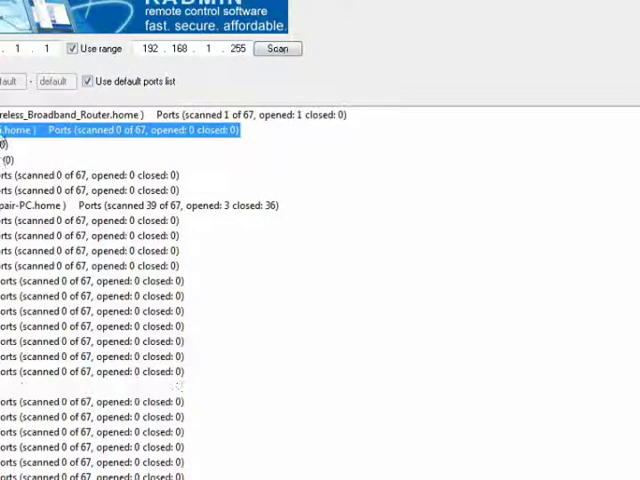
{"action": "double_click", "coordinate": [58, 131]}
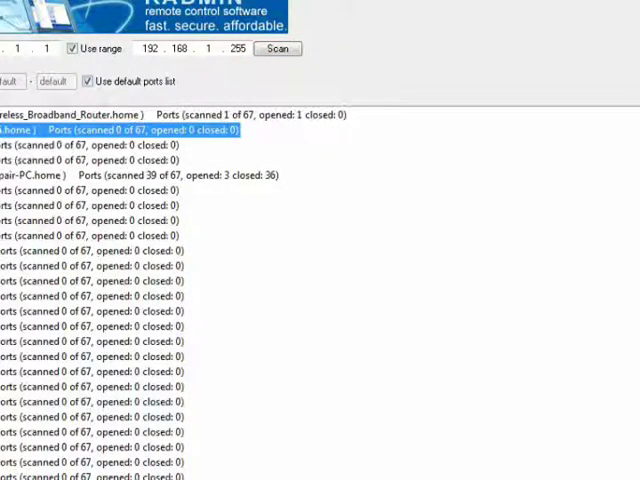
- Clear the last number of the start address, rescan, then minimize the window
{"action": "double_click", "coordinate": [50, 49]}
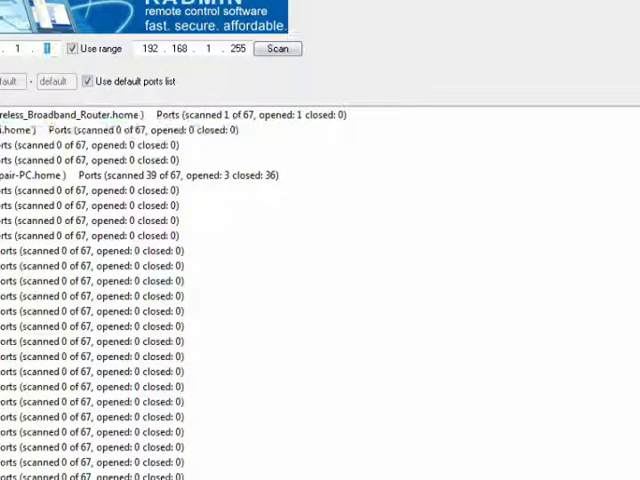
{"action": "key", "text": "BackSpace"}
{"action": "scroll", "coordinate": [200, 300], "scroll_direction": "up", "scroll_amount": 8}
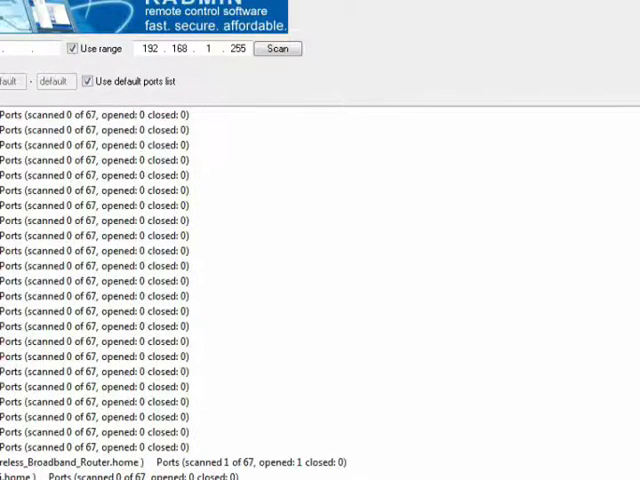
{"action": "left_click", "coordinate": [278, 50]}
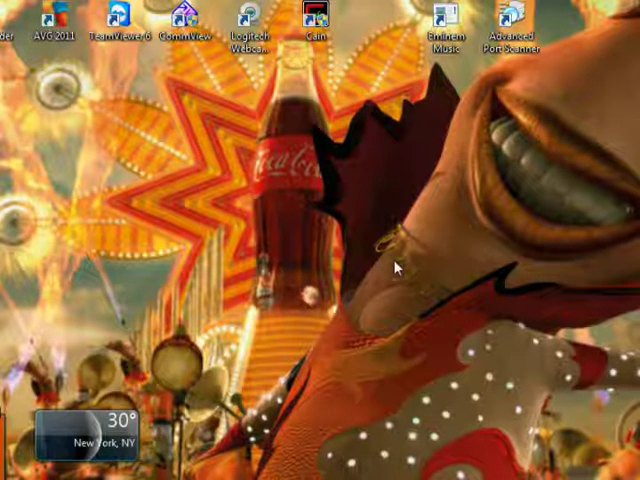
- Dismiss the Cain warning, expand the Network Quick List, and move Cain to the right
{"action": "left_click", "coordinate": [452, 288]}
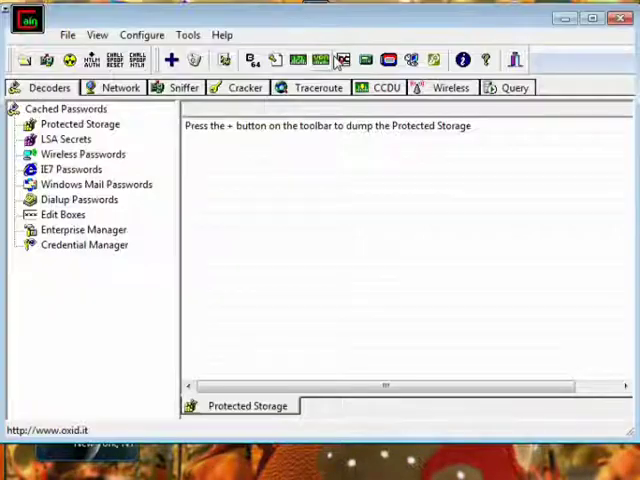
{"action": "left_click", "coordinate": [121, 88]}
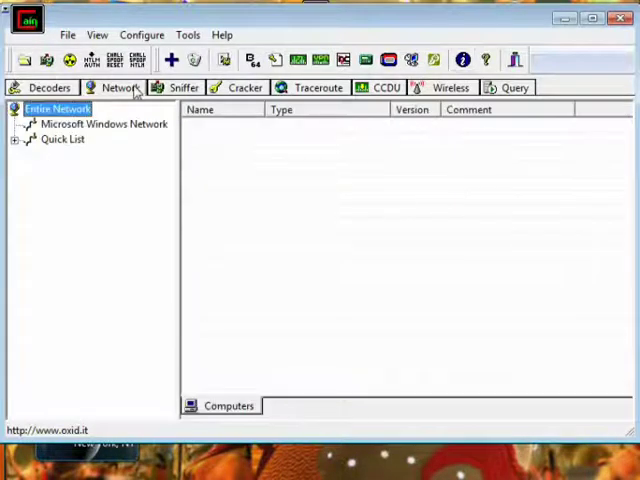
{"action": "left_click", "coordinate": [62, 139]}
{"action": "double_click", "coordinate": [72, 143]}
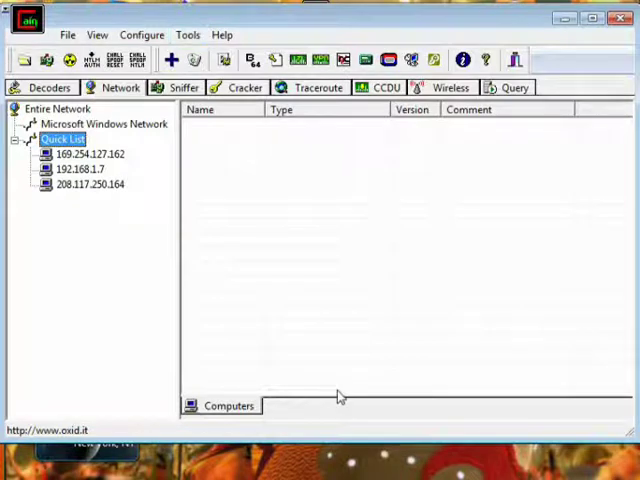
{"action": "left_click_drag", "start_coordinate": [376, 24], "coordinate": [639, 24]}
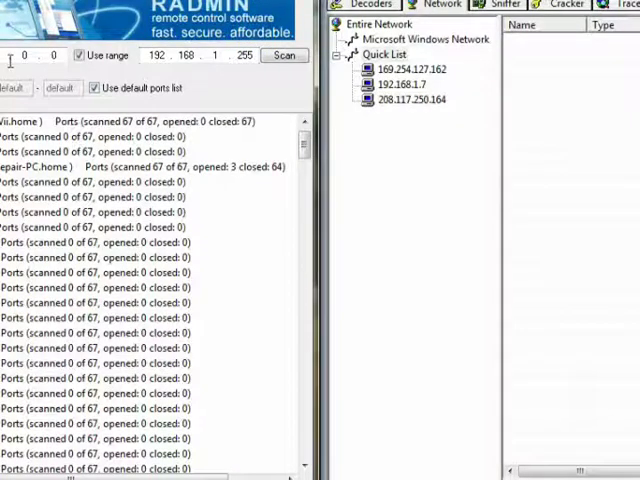
- Target a single address, start and stop a rescan, then expand the ports result row
{"action": "left_click", "coordinate": [80, 56]}
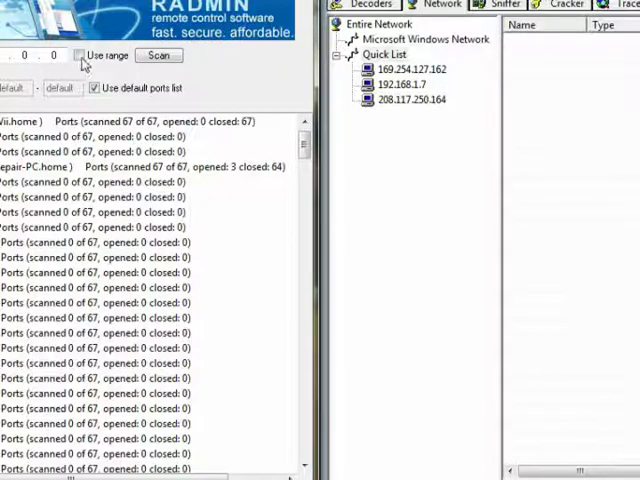
{"action": "double_click", "coordinate": [25, 56]}
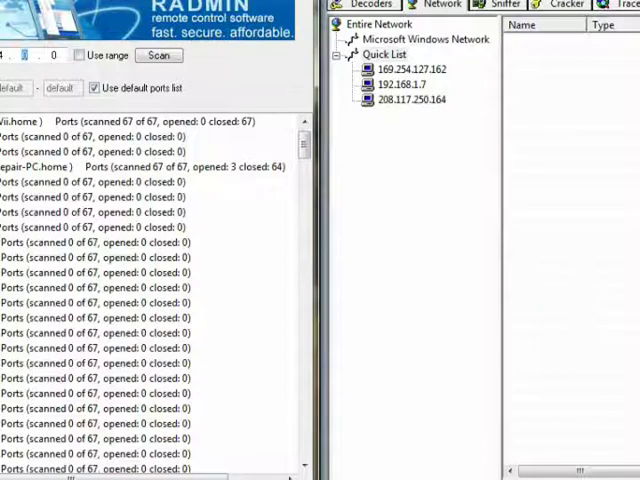
{"action": "type", "text": "1"}
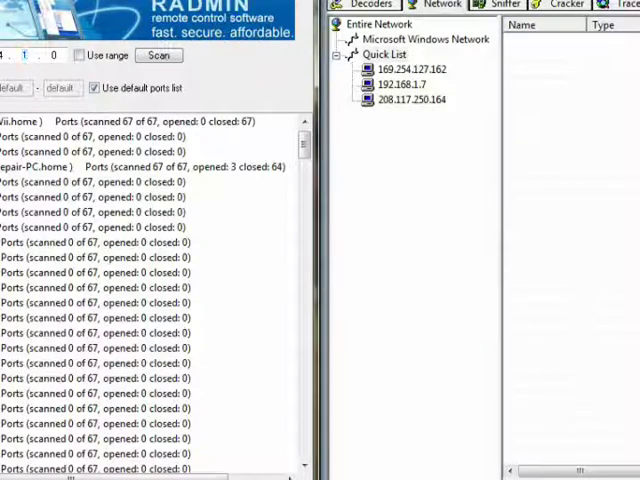
{"action": "type", "text": "27 . "}
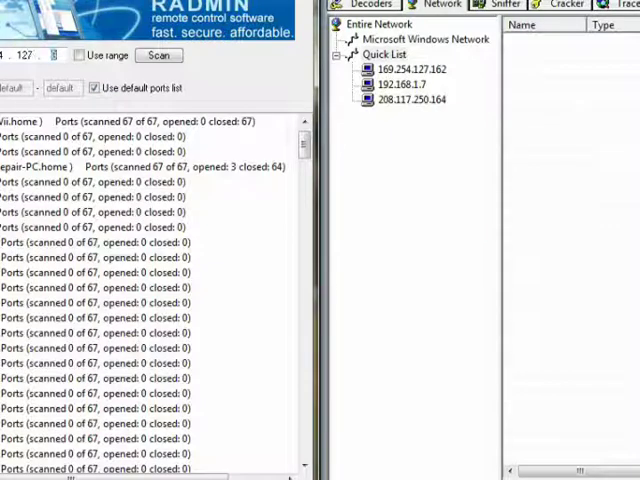
{"action": "type", "text": "1"}
{"action": "type", "text": "62"}
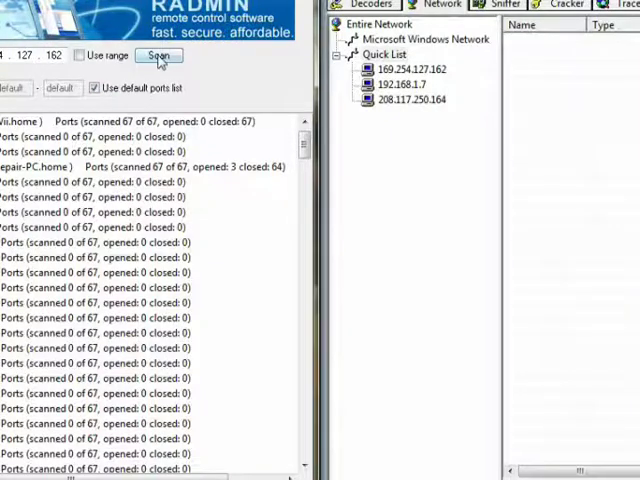
{"action": "left_click", "coordinate": [160, 56]}
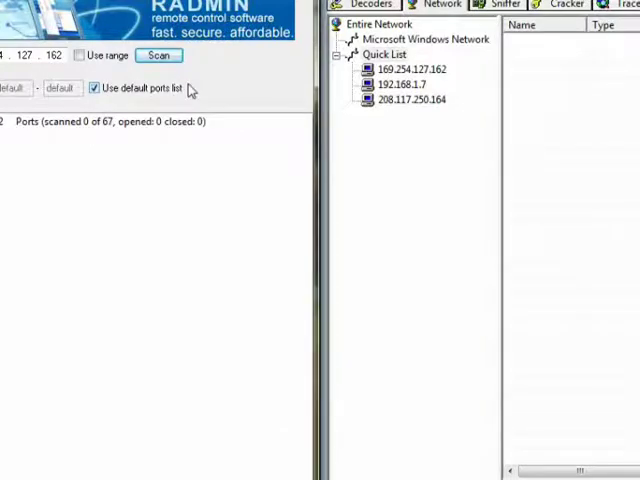
{"action": "left_click", "coordinate": [165, 57]}
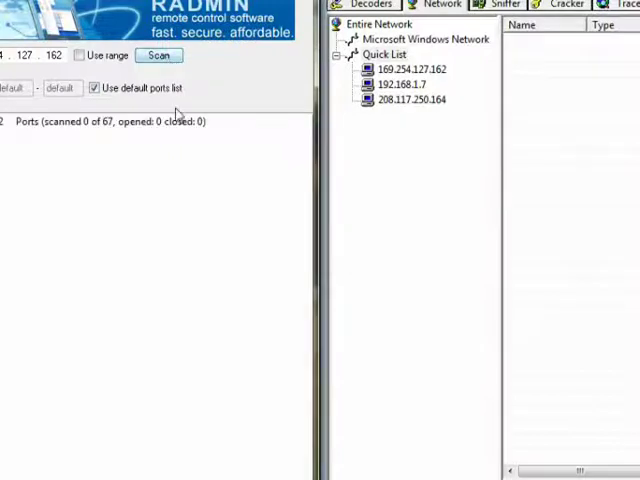
{"action": "left_click", "coordinate": [104, 124]}
{"action": "double_click", "coordinate": [101, 128]}
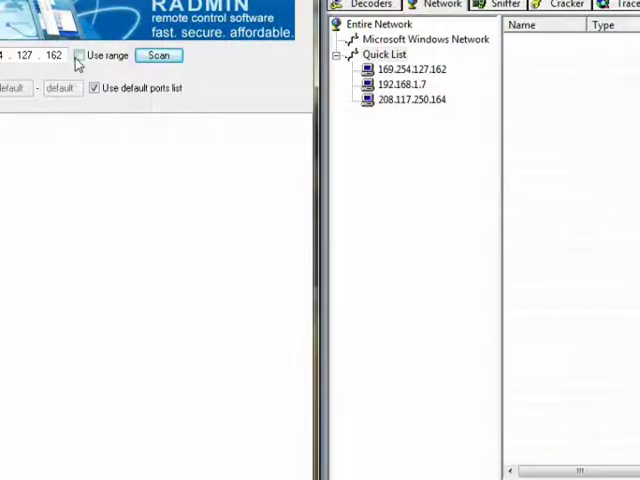
- Change the address to 192.168.1.7 and scan it, finding 4 open ports
{"action": "key", "text": "BackSpace"}
{"action": "key", "text": "BackSpace"}
{"action": "key", "text": "BackSpace"}
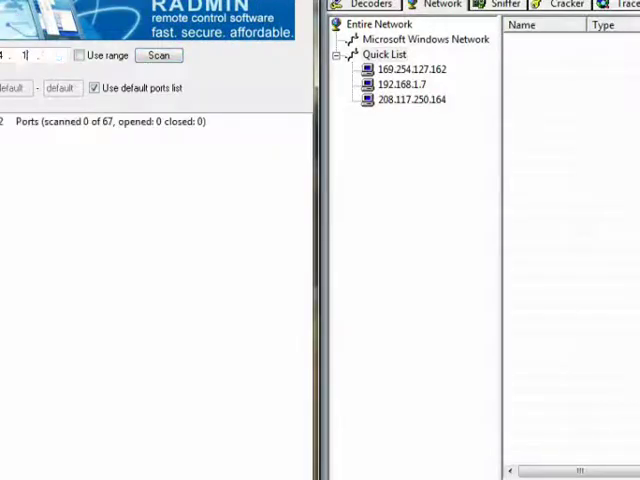
{"action": "key", "text": "BackSpace"}
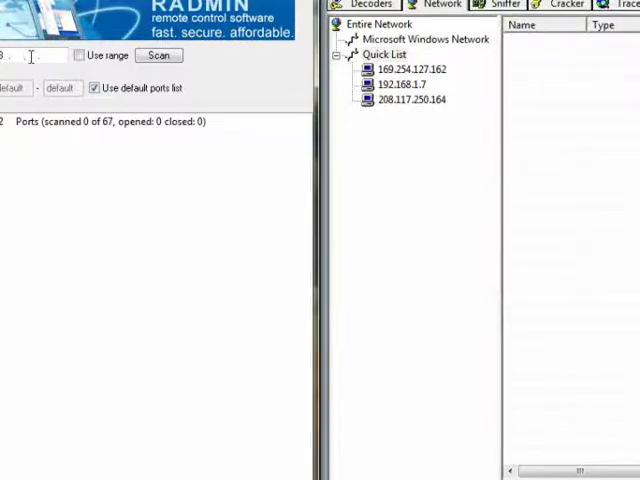
{"action": "type", "text": "1 . "}
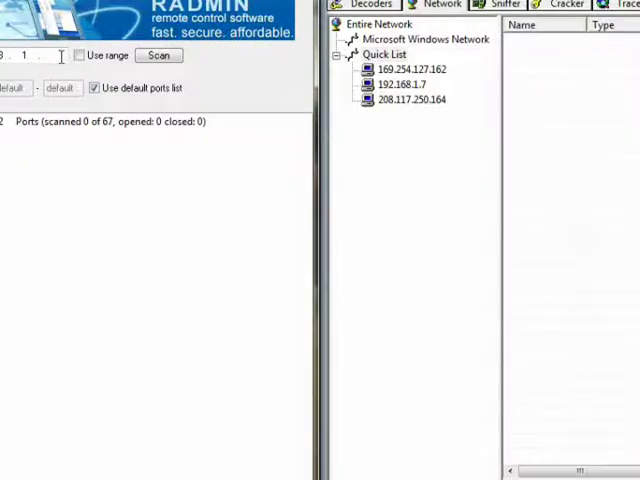
{"action": "type", "text": "7"}
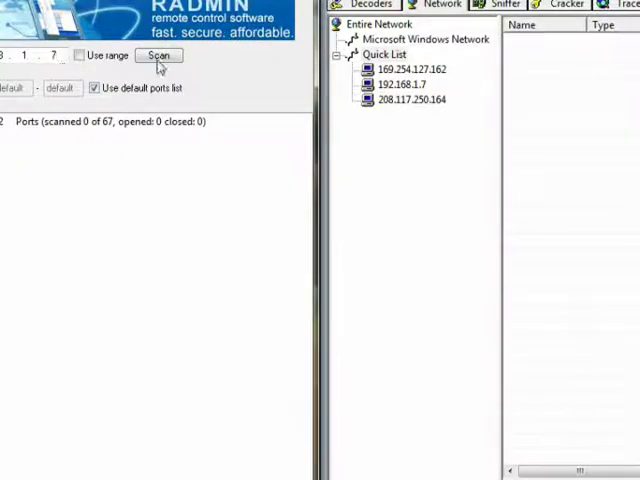
{"action": "left_click", "coordinate": [159, 55]}
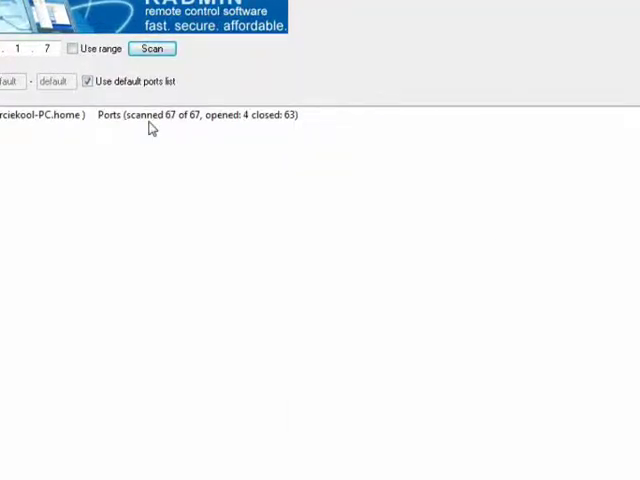
- Expand the PC's results, list its four open ports, and expand the 63 closed ports
{"action": "double_click", "coordinate": [152, 118]}
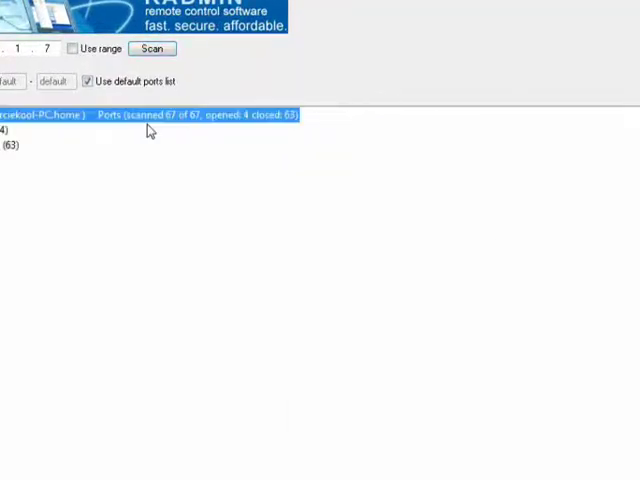
{"action": "double_click", "coordinate": [2, 130]}
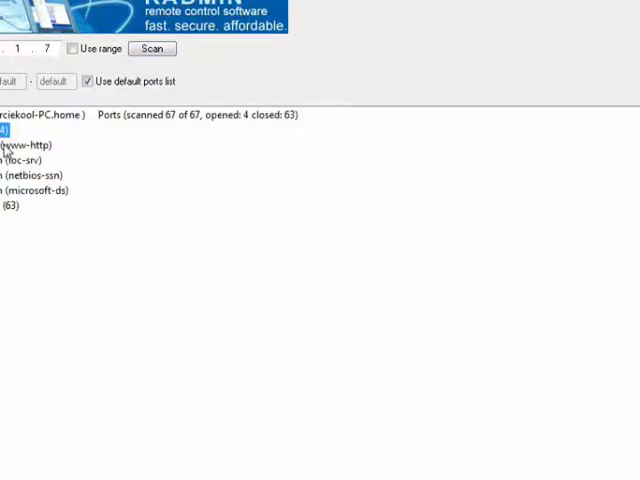
{"action": "left_click", "coordinate": [6, 147]}
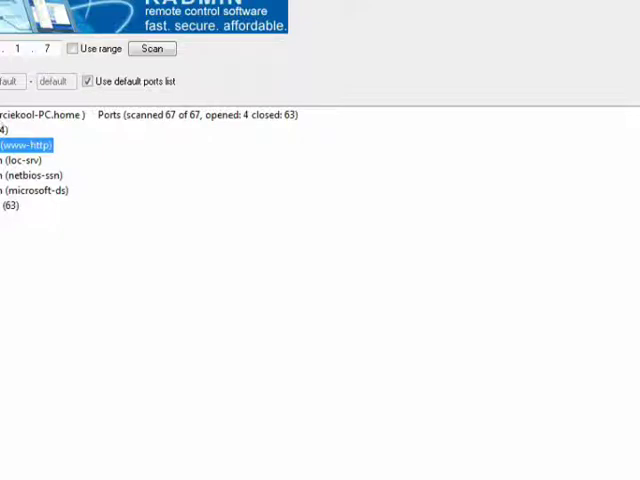
{"action": "key", "text": "Left"}
{"action": "key", "text": "Down"}
{"action": "key", "text": "Right"}
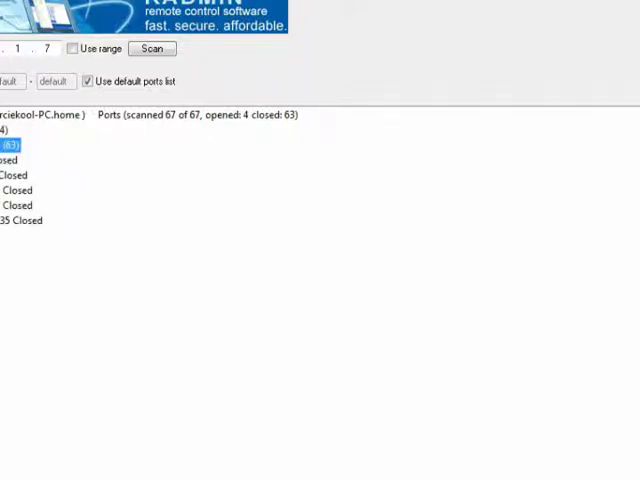
- Re-expand the open ports, select the loc-srv entry, and open Options with Alt+O
{"action": "left_click", "coordinate": [2, 205]}
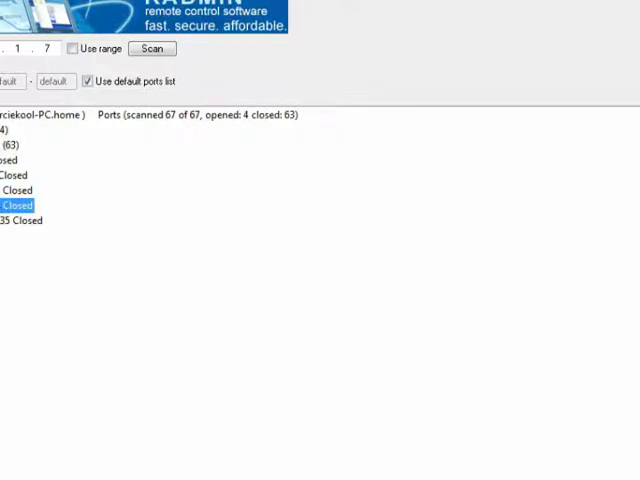
{"action": "double_click", "coordinate": [3, 129]}
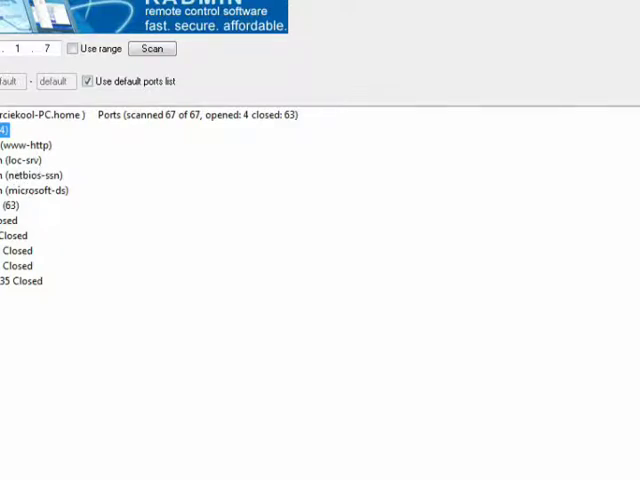
{"action": "key", "text": "Down"}
{"action": "key", "text": "Down"}
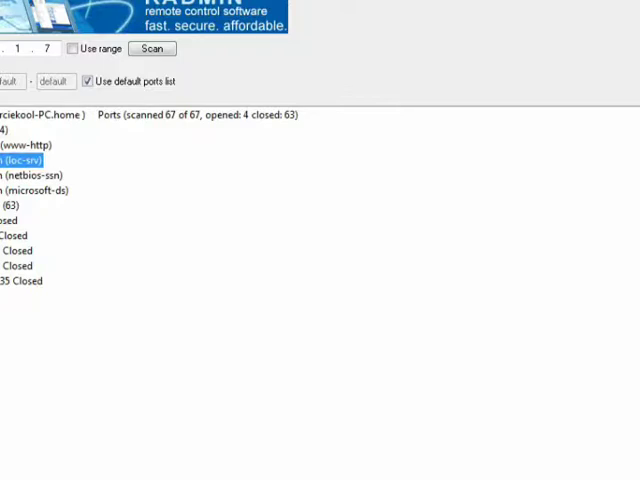
{"action": "key", "text": "alt+o"}
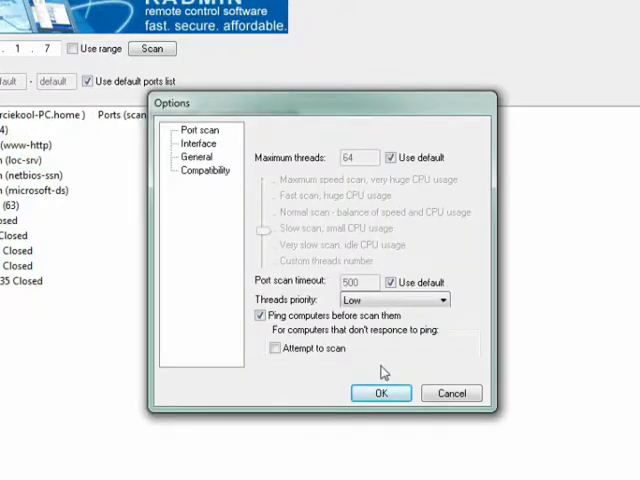
- Cancel the Options dialog without changes, returning to the port results
{"action": "left_click", "coordinate": [452, 393]}
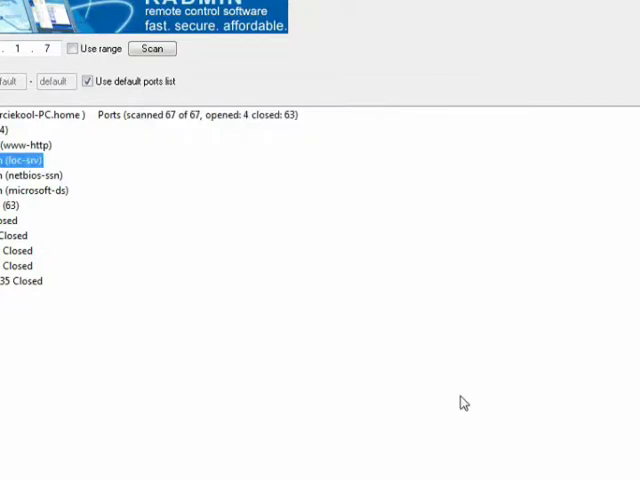